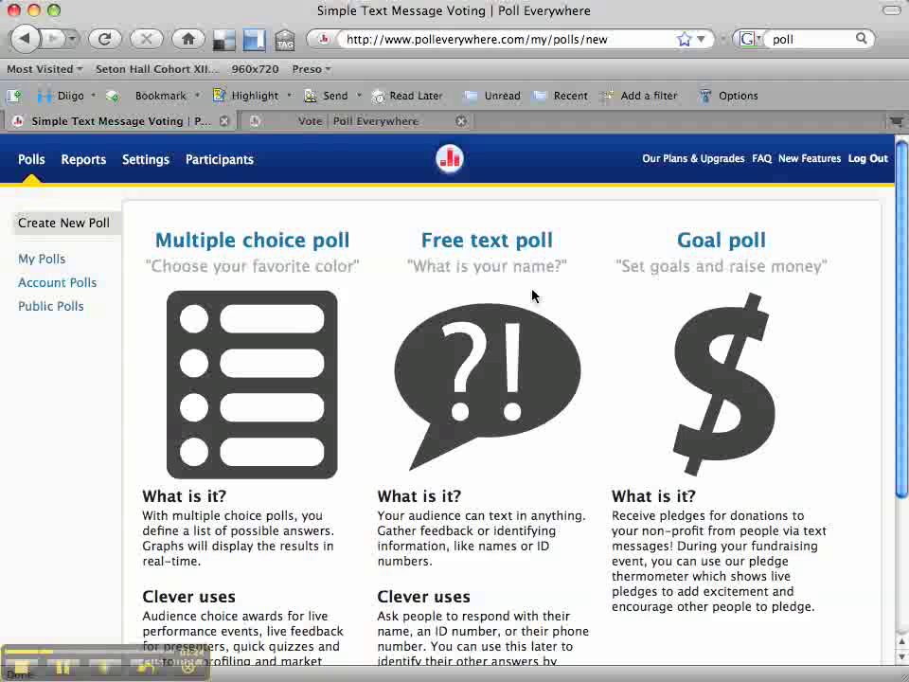
# - Start a multiple choice poll and type the question 'What is your favorite color?'
pyautogui.click(251, 248)
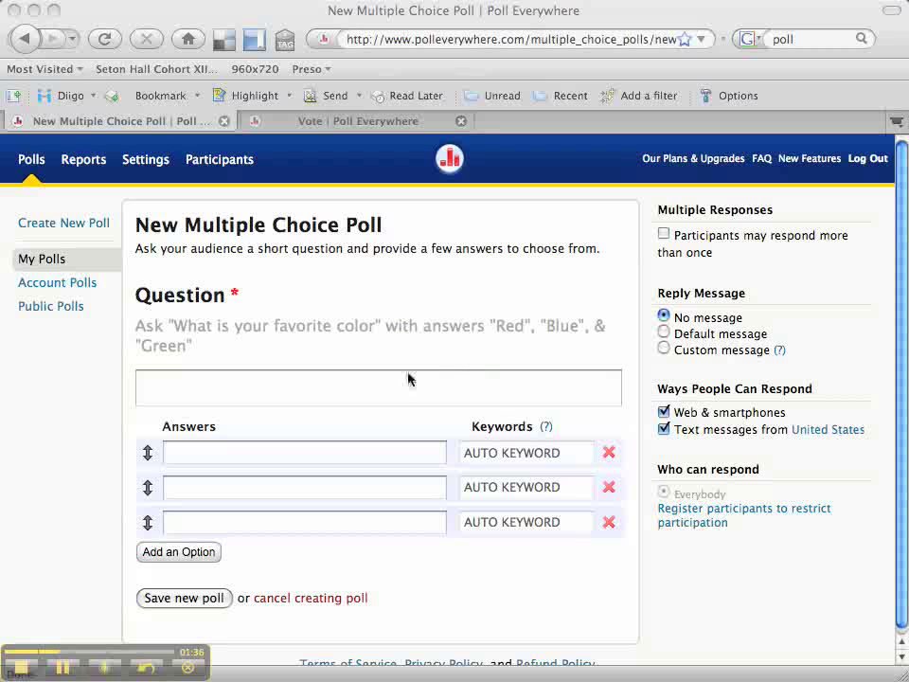
pyautogui.click(214, 396)
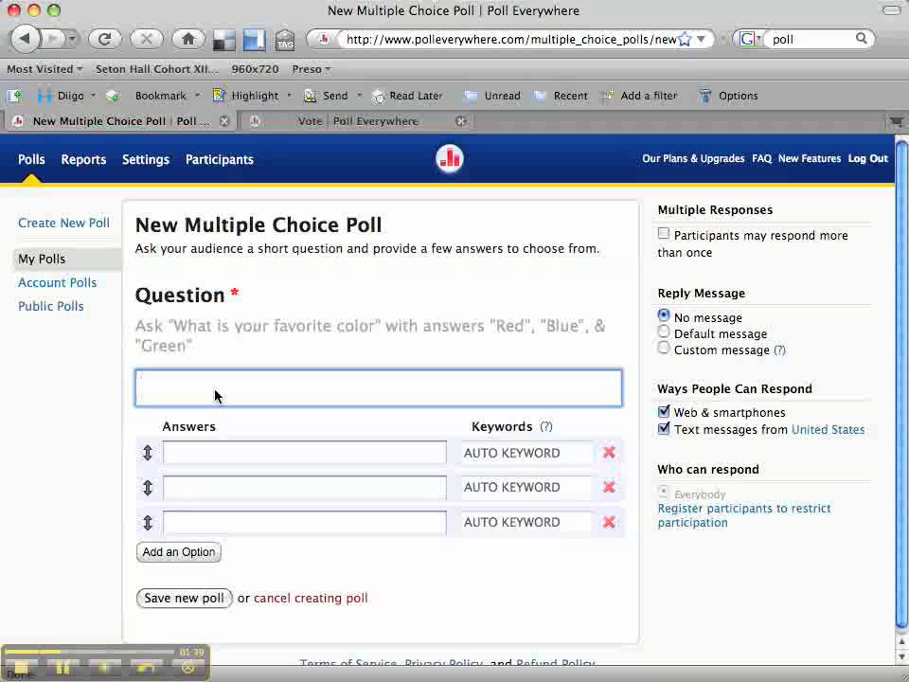
pyautogui.write('What is')
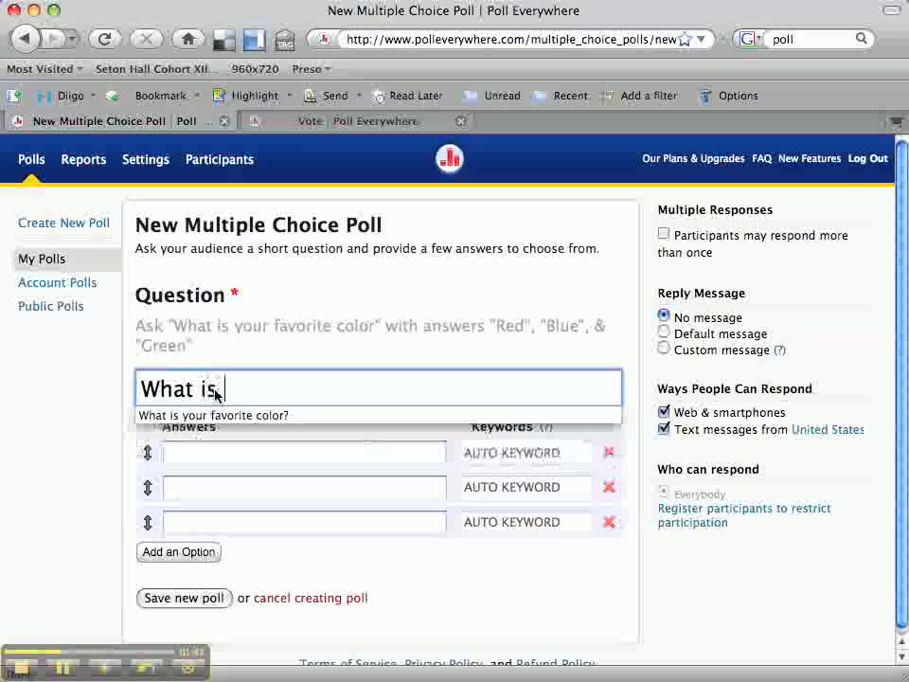
pyautogui.write(' your fac')
pyautogui.press('BackSpace')
pyautogui.write('v')
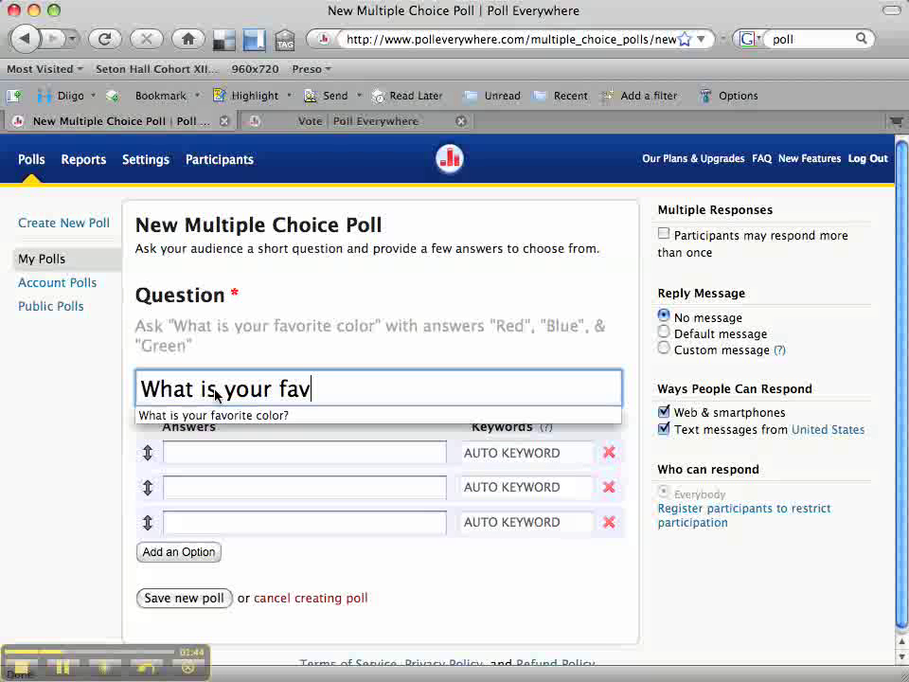
pyautogui.write('orite color?')
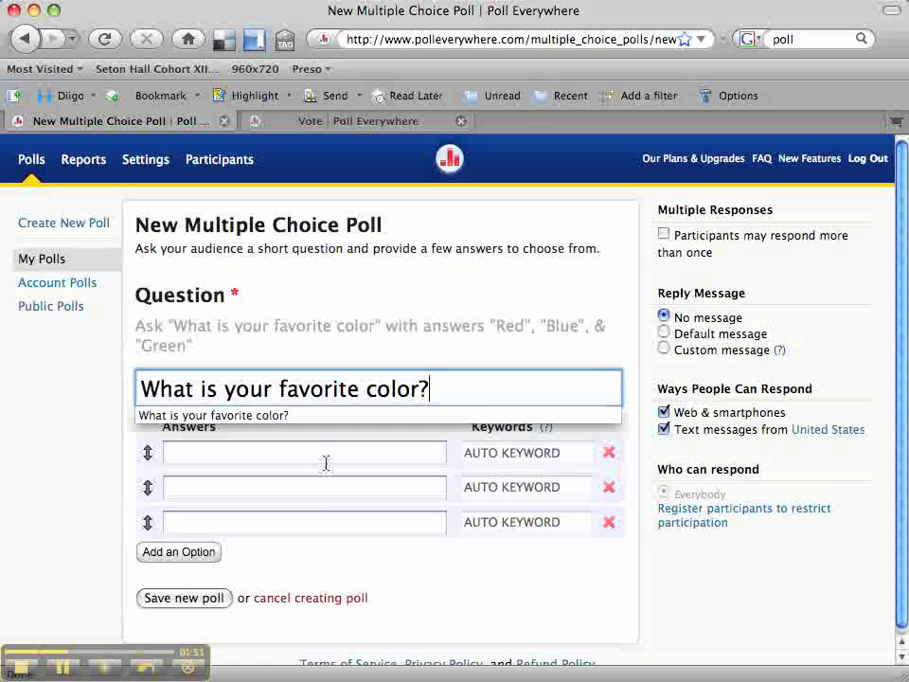
# - Enter Red, Blue and Green as the first three answers
pyautogui.click(328, 454)
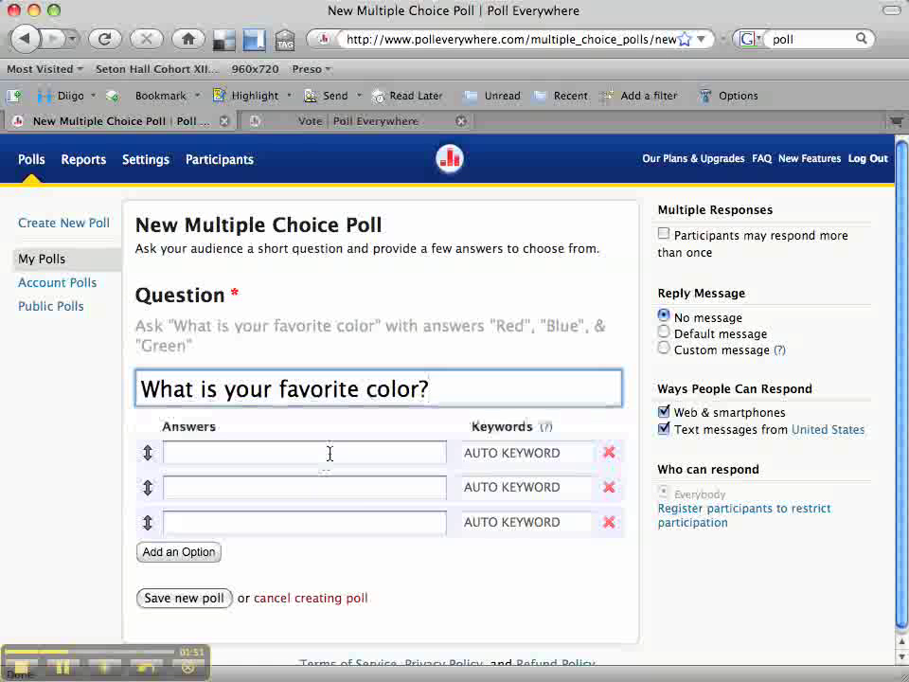
pyautogui.write('Red')
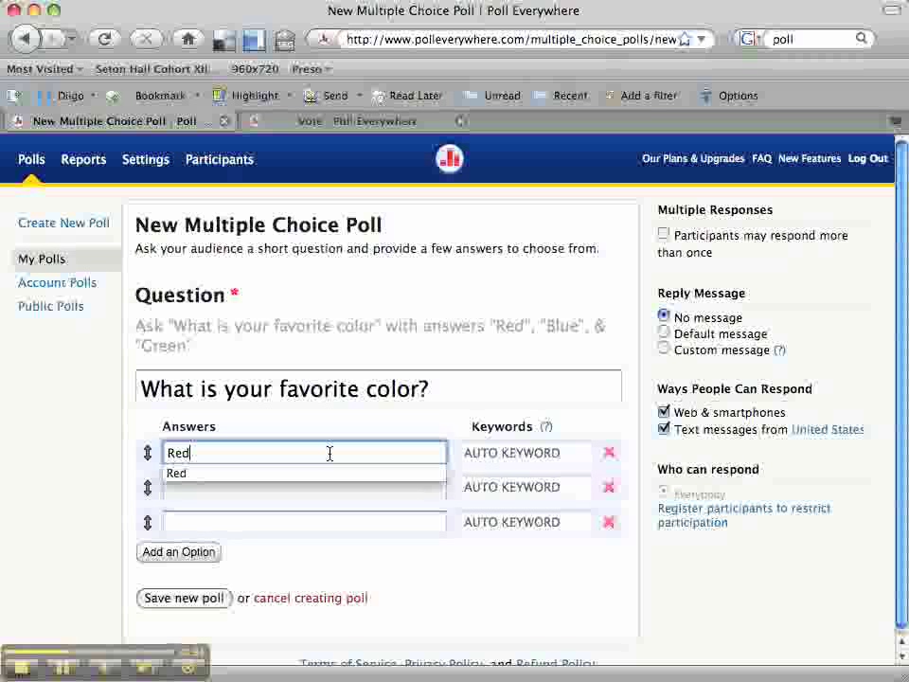
pyautogui.press('Tab')
pyautogui.write('Blue')
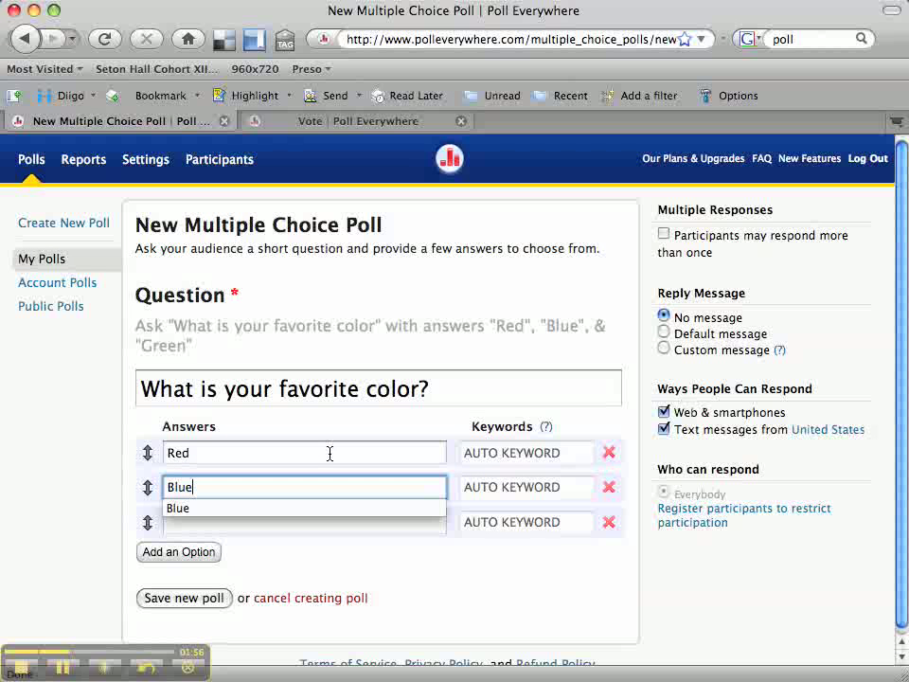
pyautogui.press('Tab')
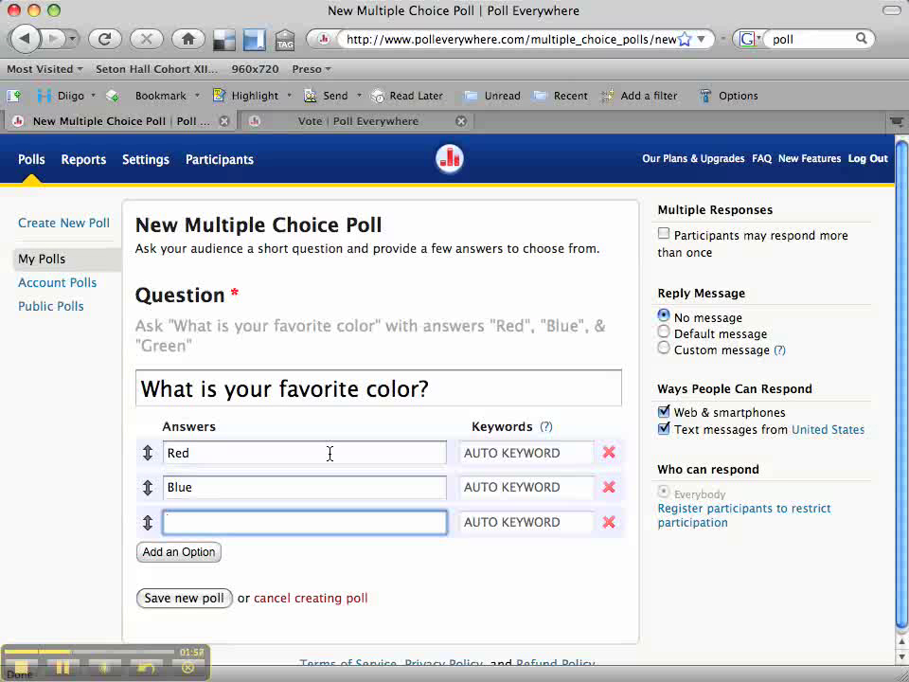
pyautogui.write('Green')
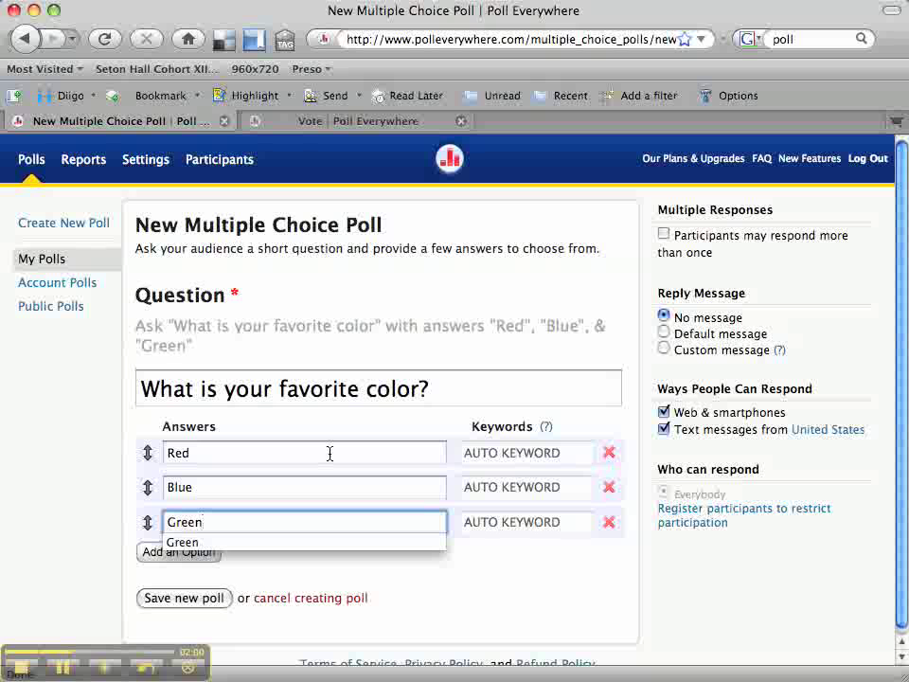
pyautogui.press('Escape')
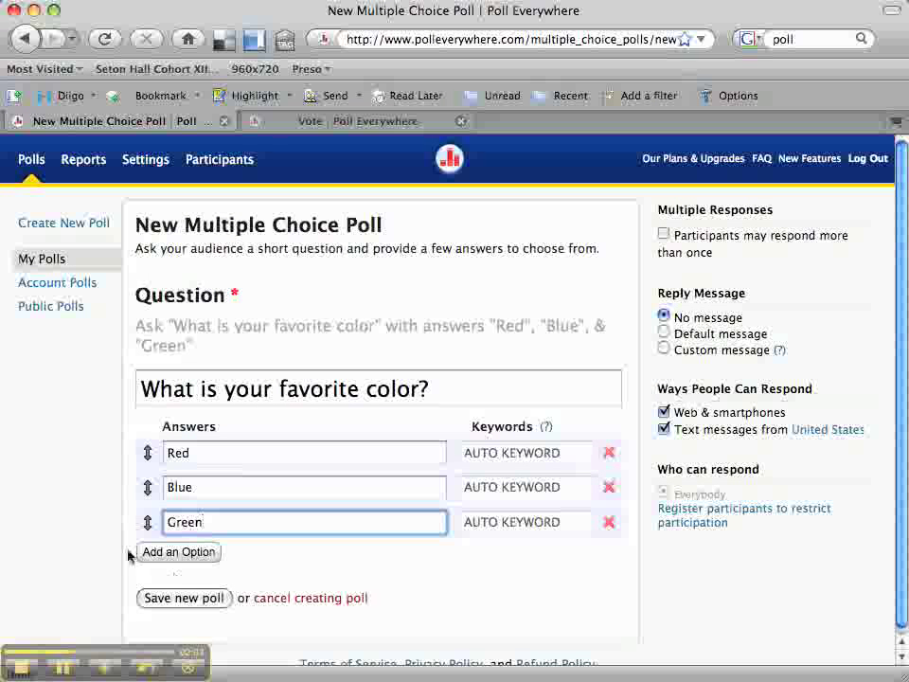
# - Add Purple as a fourth answer and reorder so Green comes first
pyautogui.click(170, 552)
pyautogui.click(171, 557)
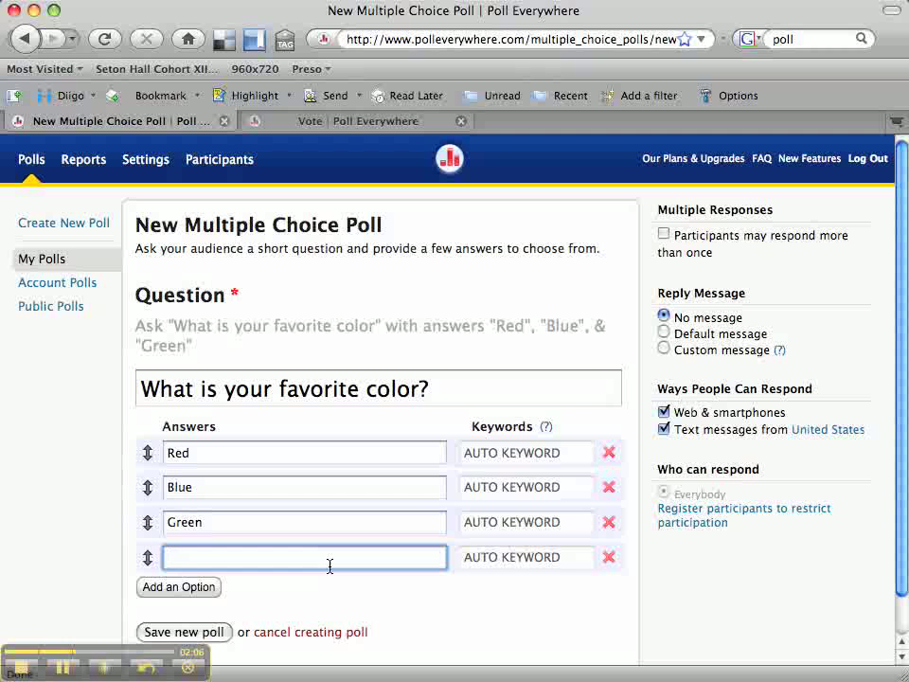
pyautogui.write('Pu')
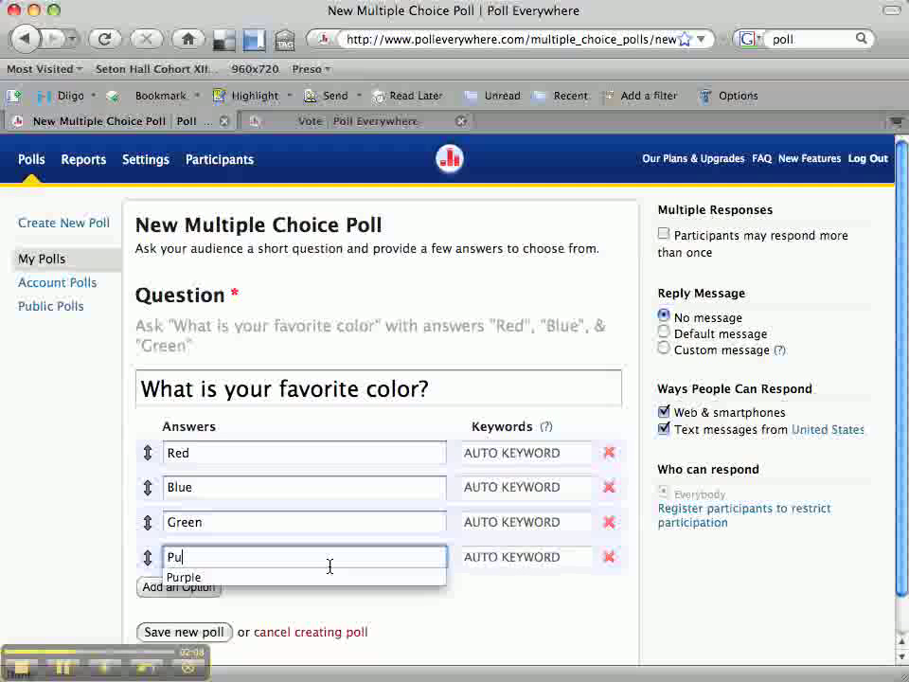
pyautogui.write('rple')
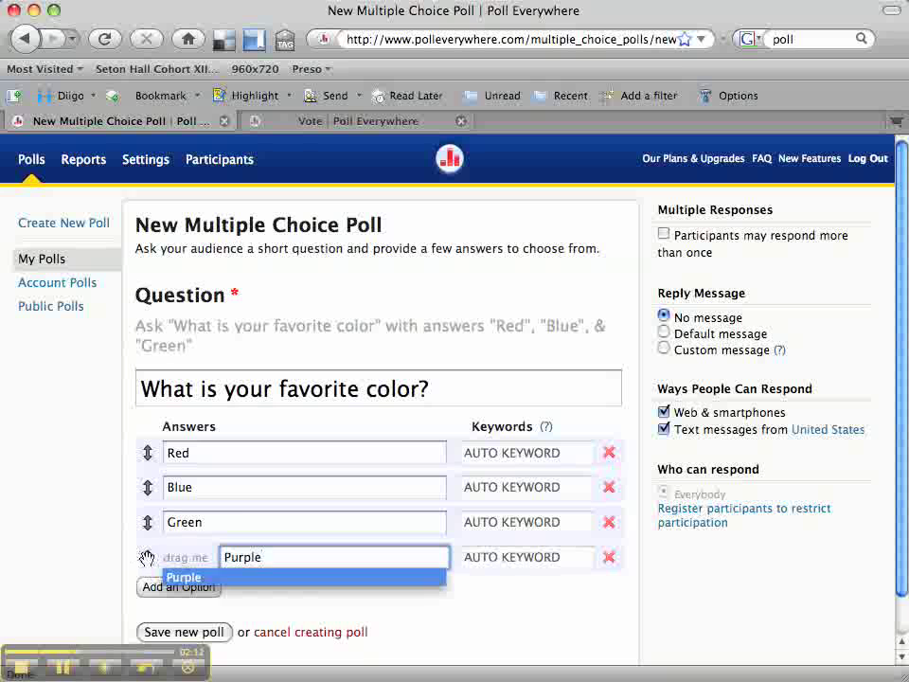
pyautogui.press('Return')
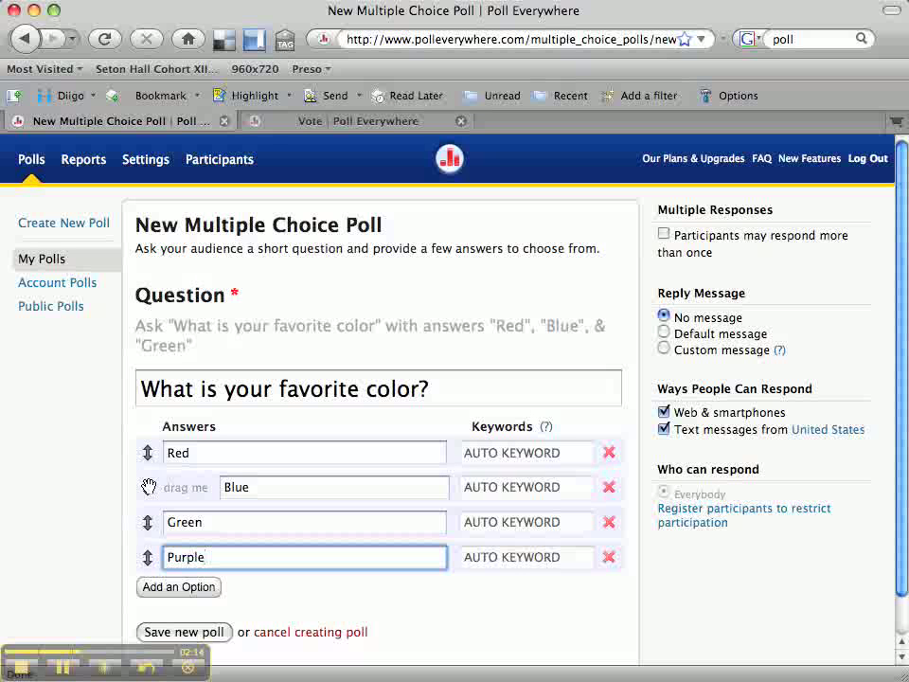
pyautogui.moveTo(144, 487); pyautogui.dragTo(134, 534)
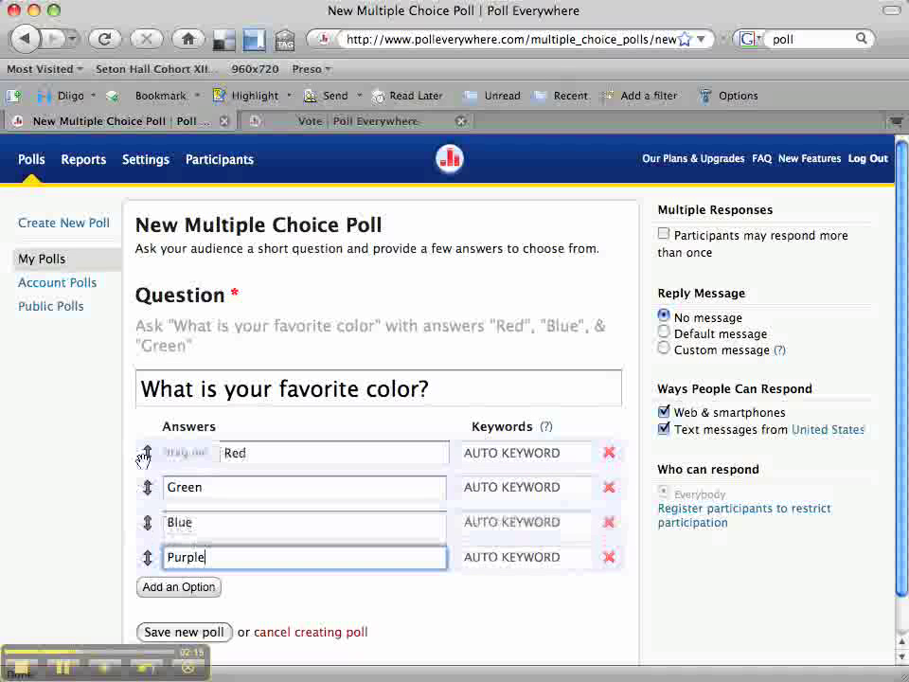
pyautogui.moveTo(142, 455); pyautogui.dragTo(142, 506)
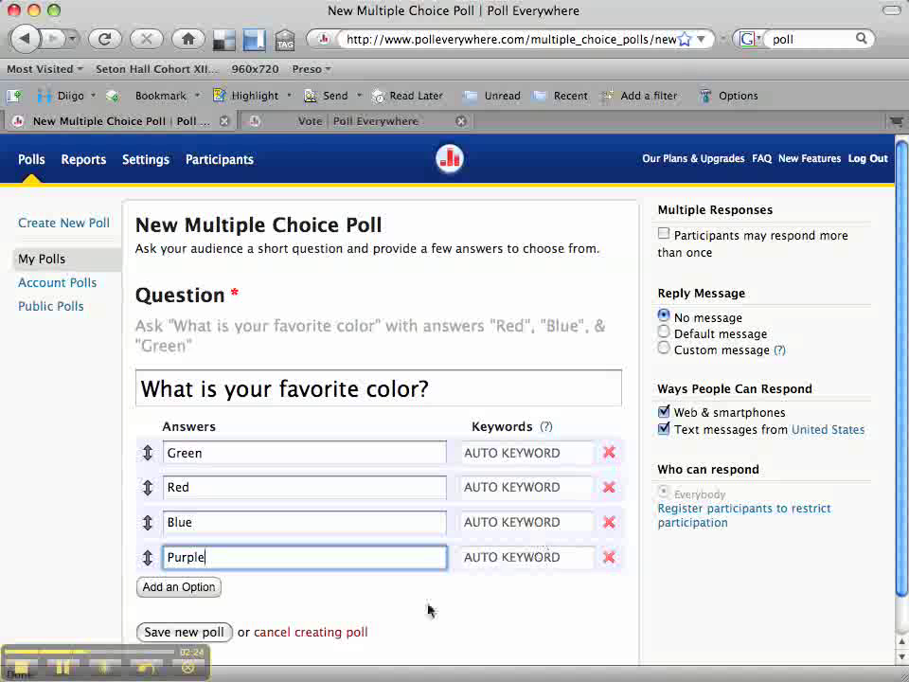
# - Save the new poll to show its live chart with keywords 39973, 39974, 39981, 39972
pyautogui.click(195, 634)
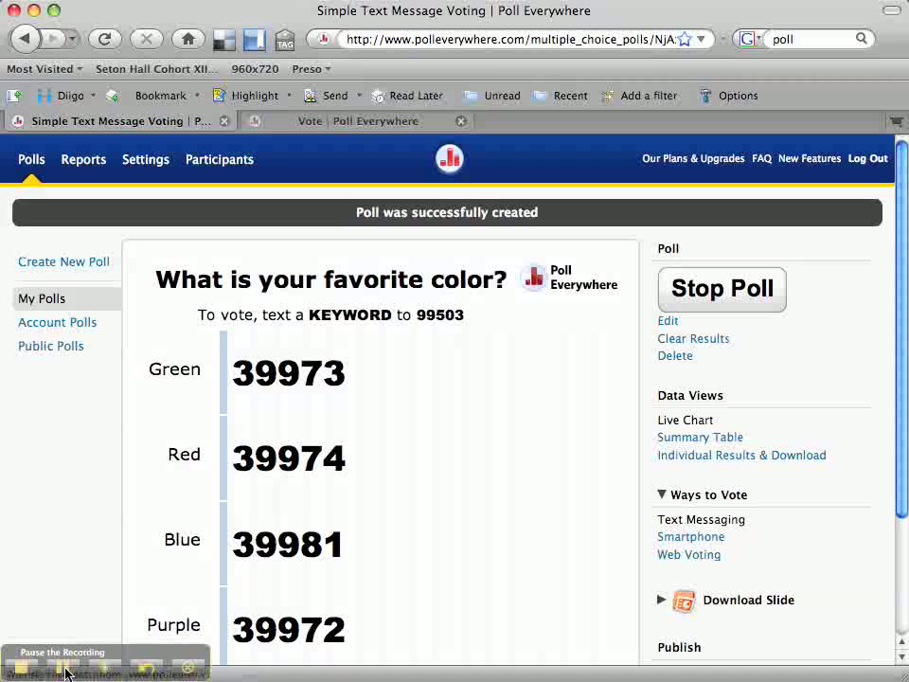
pyautogui.click(62, 671)
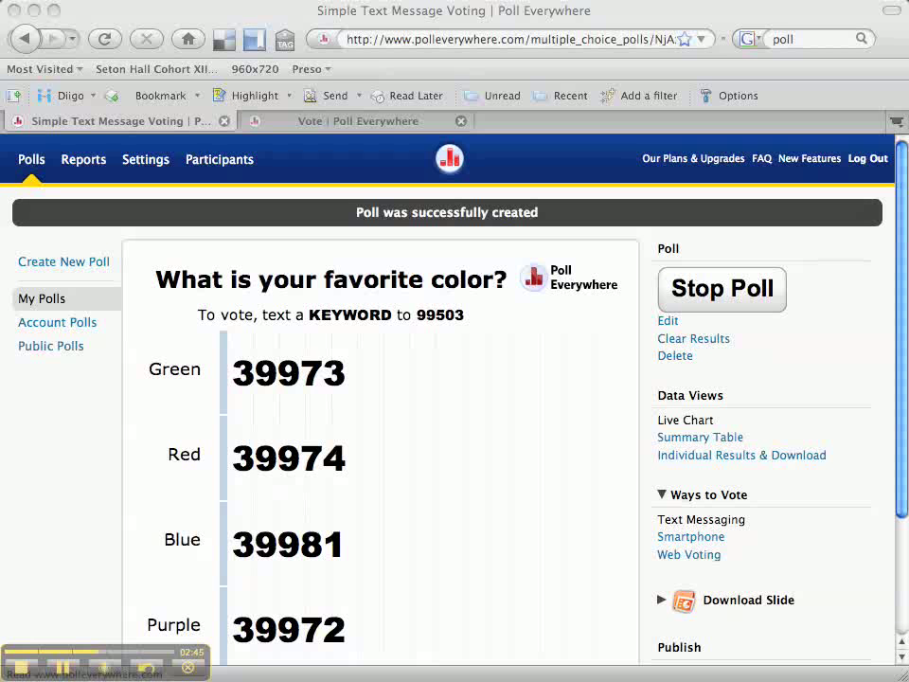
# - Let an incoming text vote arrive so Purple shows 100% on the live chart
pyautogui.moveTo(887, 104); pyautogui.dragTo(863, 51)
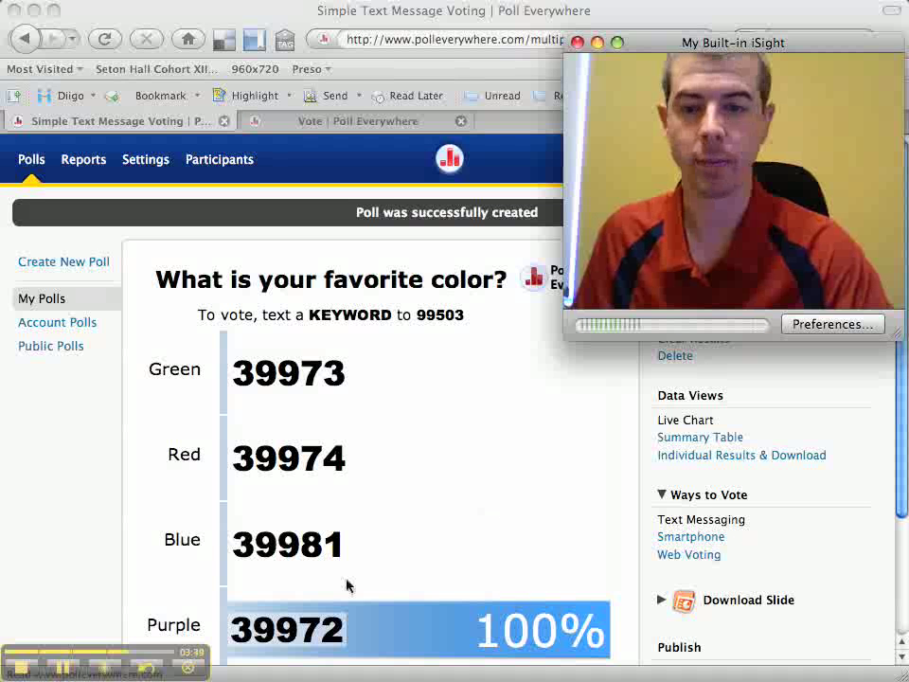
# - On the Vote page, submit keyword 39973 to cast a vote for Green
pyautogui.click(396, 11)
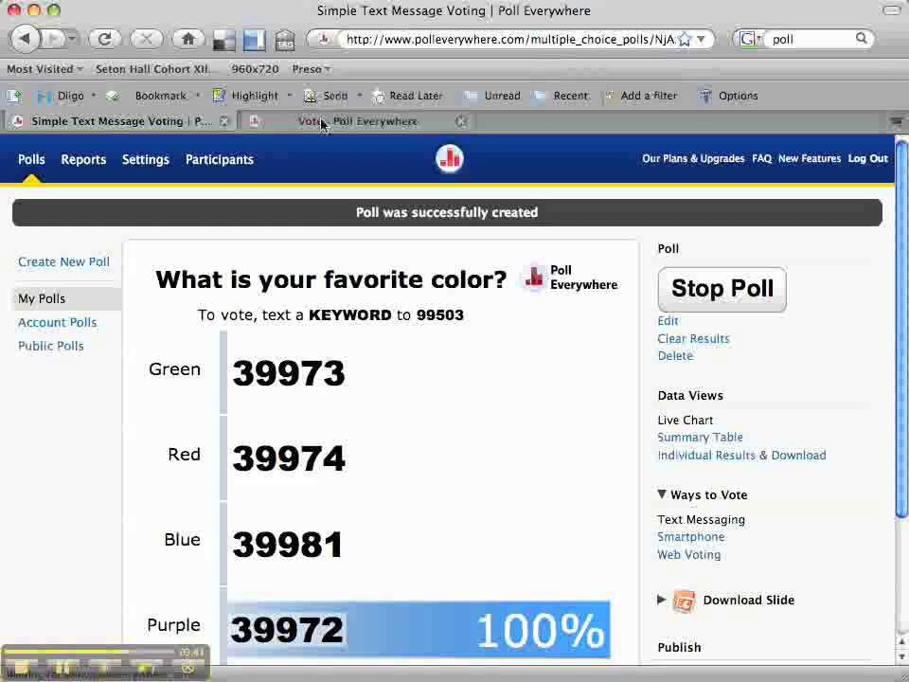
pyautogui.click(321, 121)
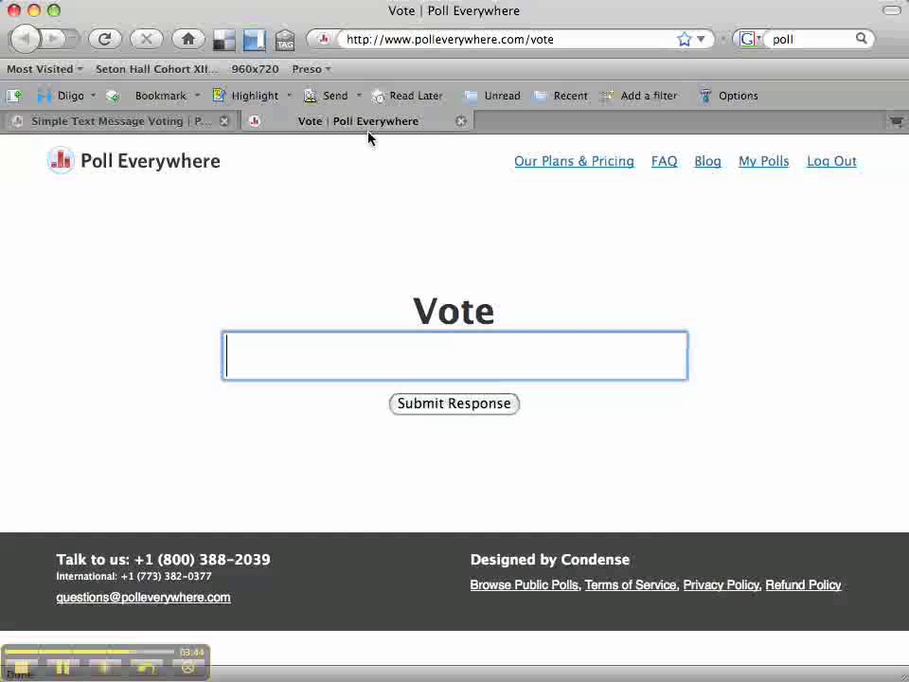
pyautogui.click(144, 127)
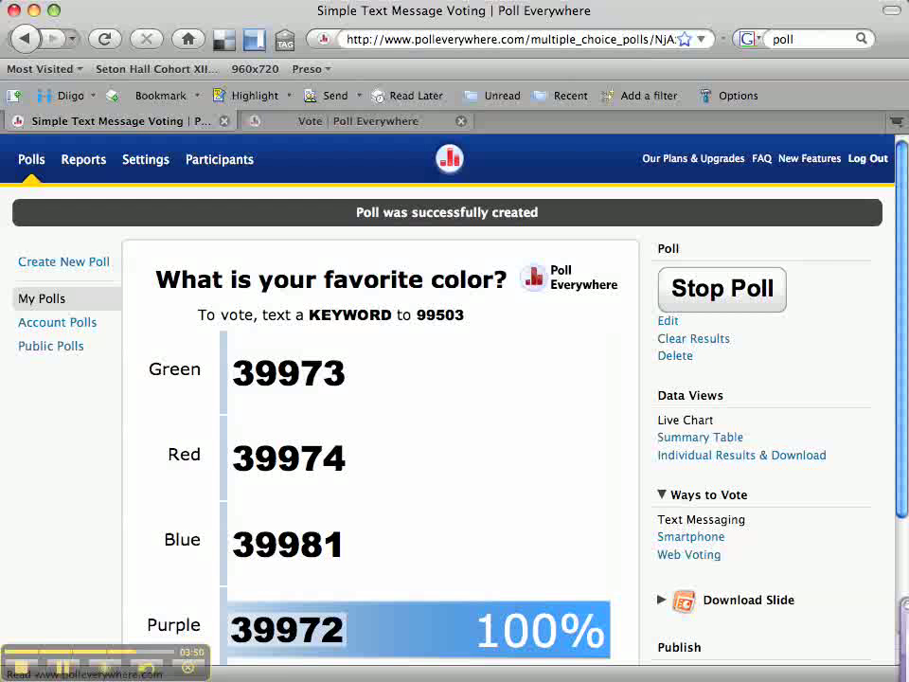
pyautogui.click(325, 127)
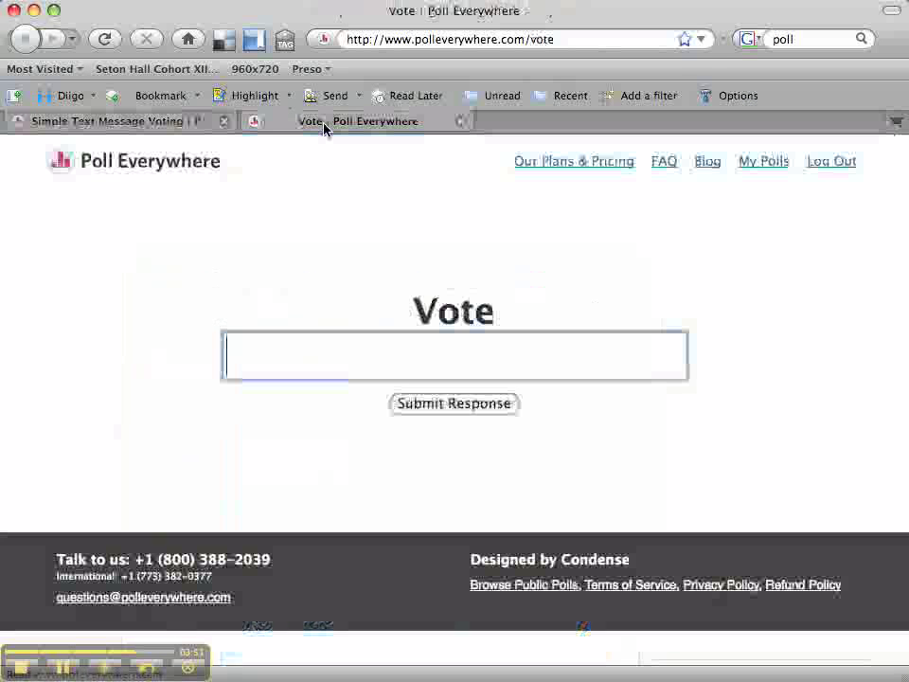
pyautogui.write('3')
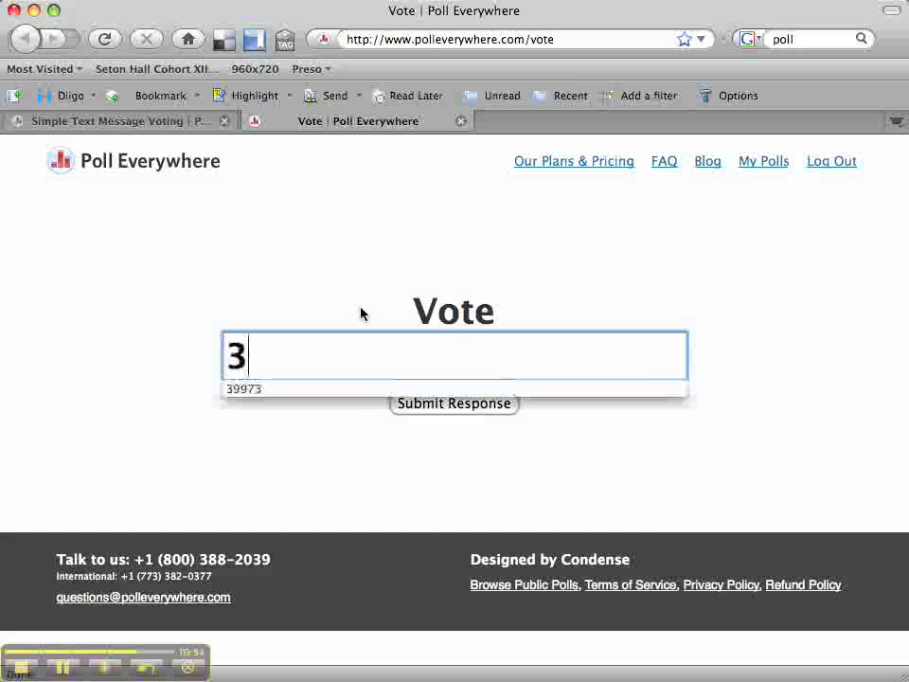
pyautogui.write('9973')
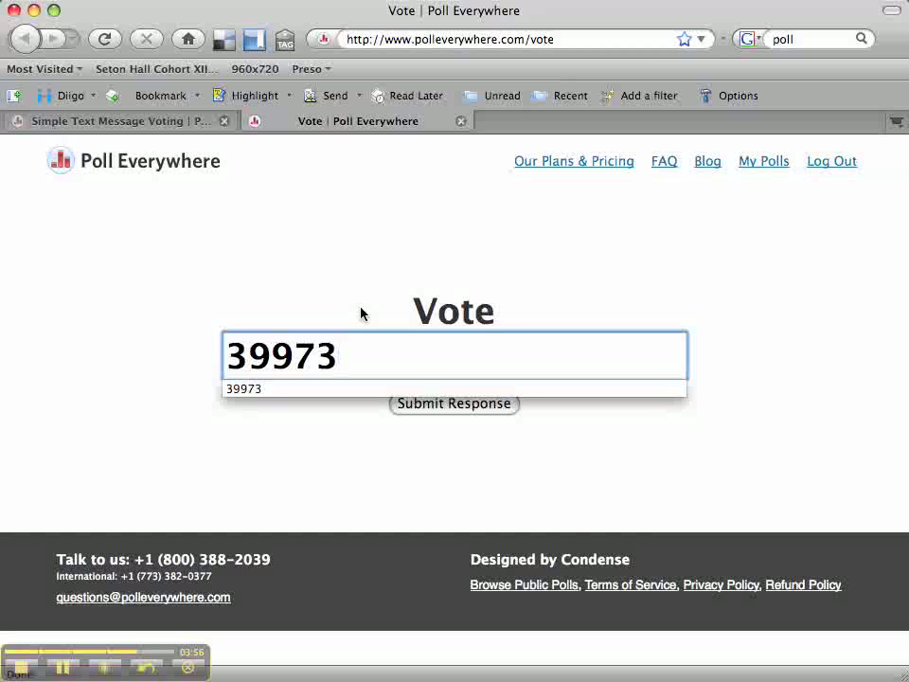
pyautogui.press('Return')
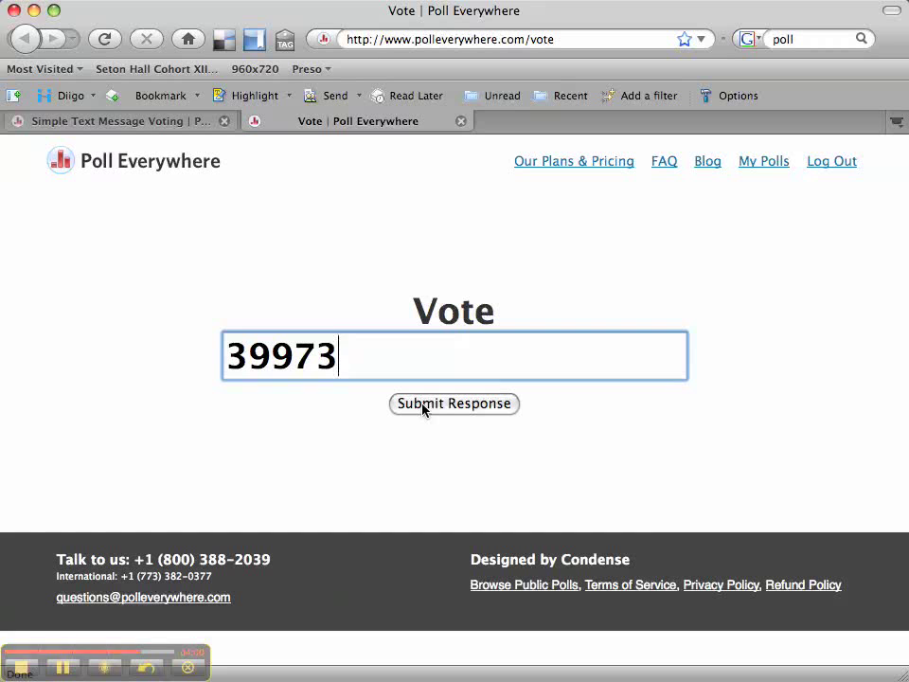
pyautogui.click(423, 406)
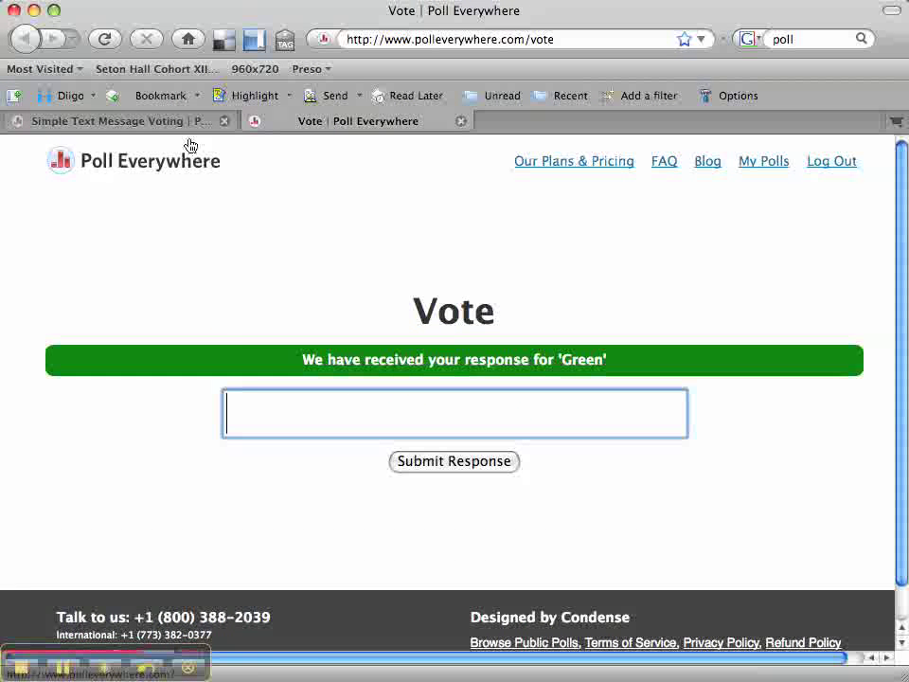
# - Return to the results showing Green and Purple at 50% each and expand the slide download options
pyautogui.click(189, 124)
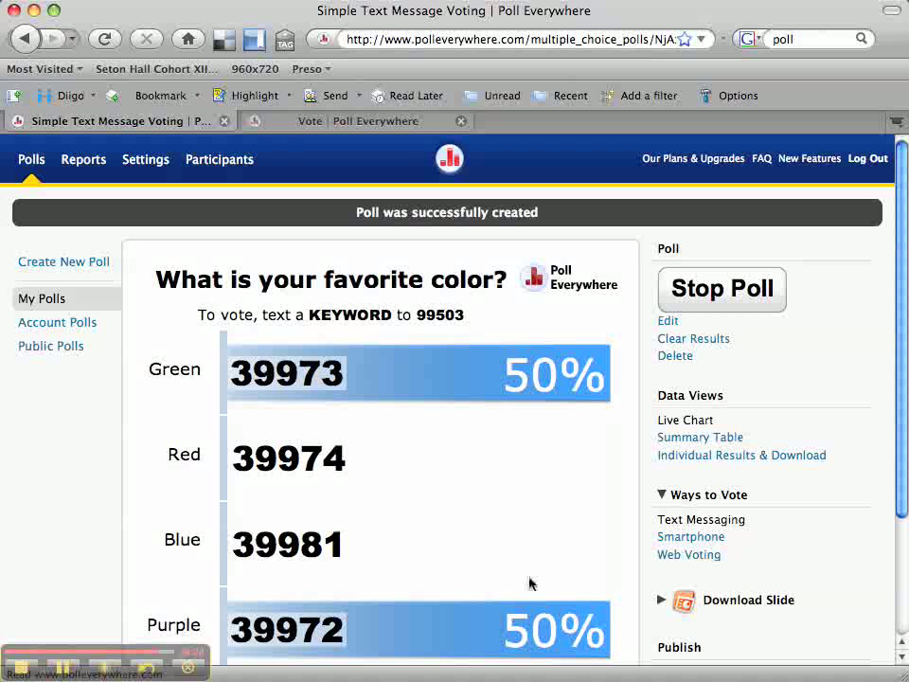
pyautogui.click(663, 599)
pyautogui.scroll(-3, 890, 459)
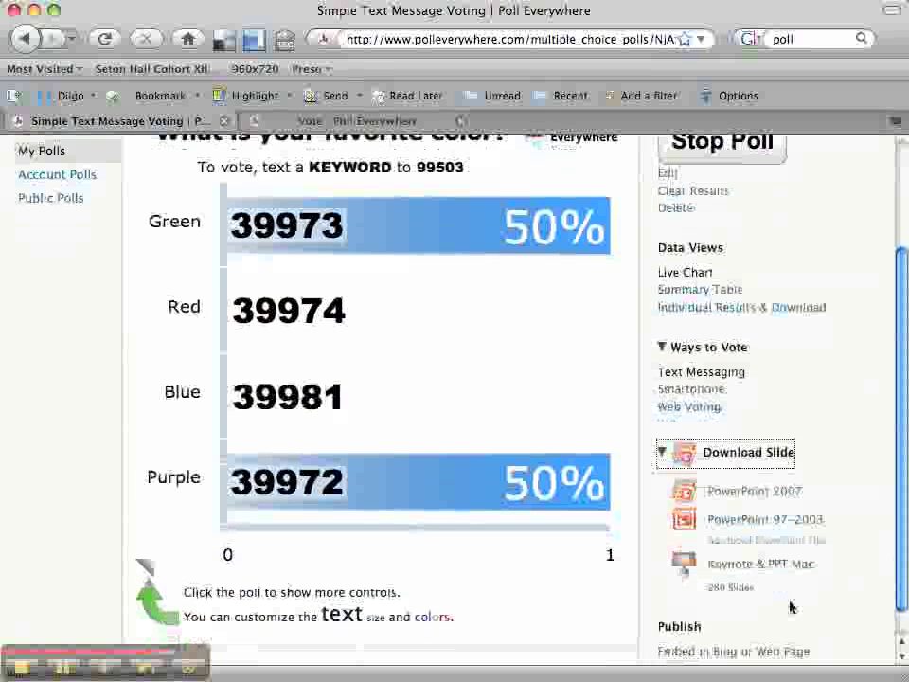
pyautogui.scroll(-1, 894, 582)
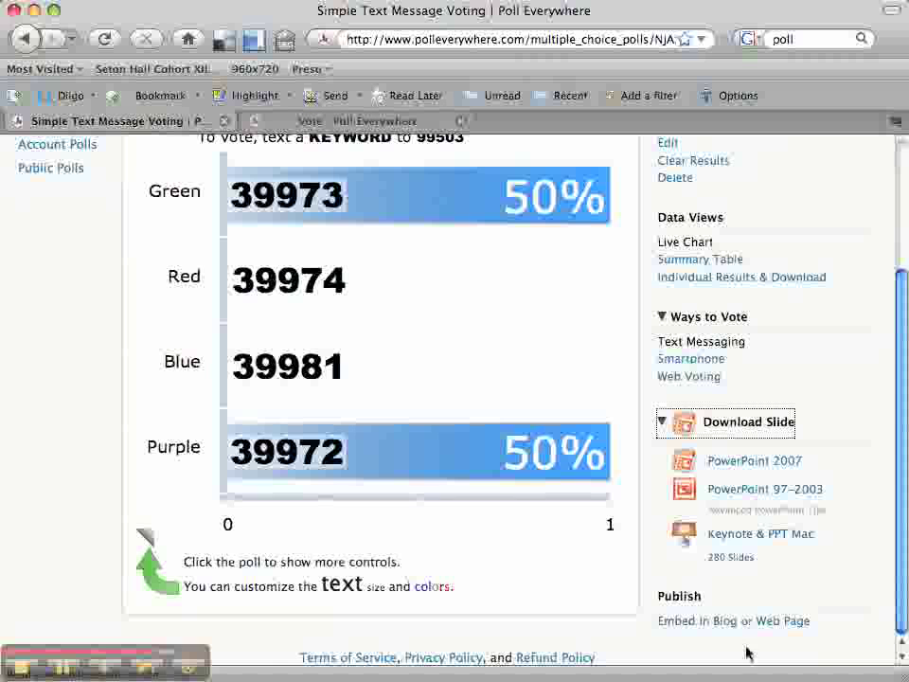